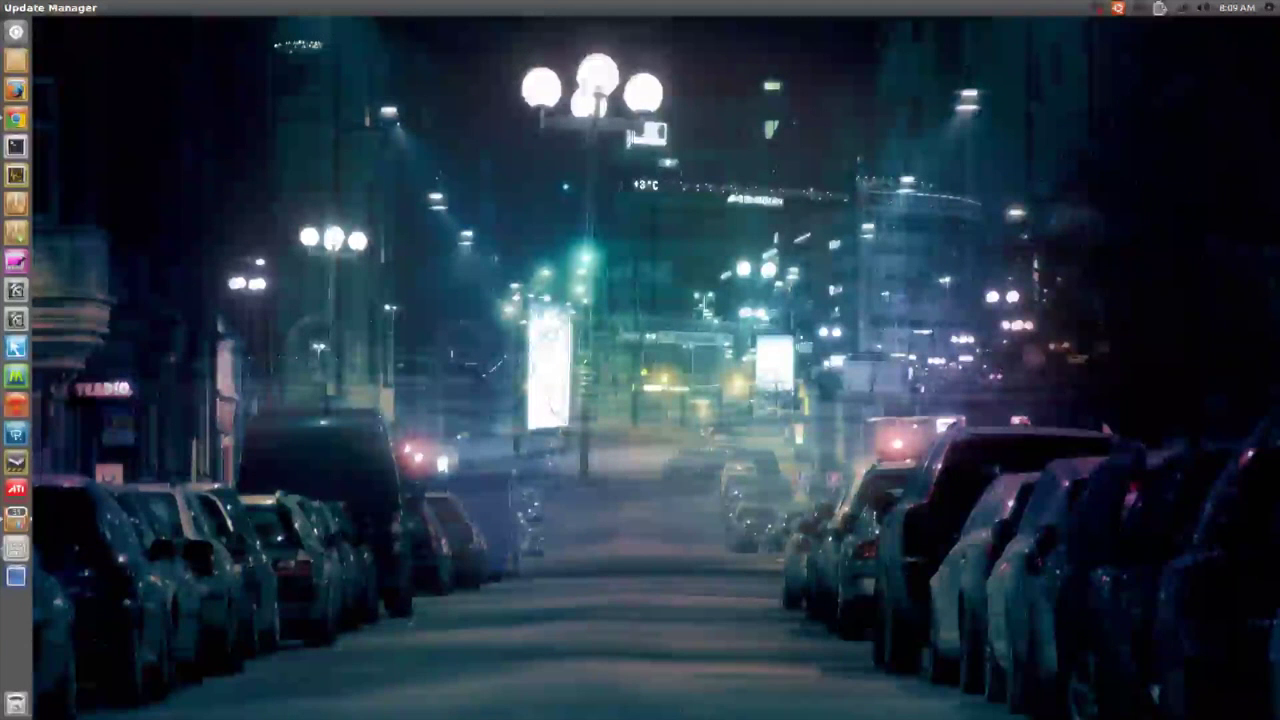
# Step: Find and launch My-Weather-Indicator, and open its preferences
pyautogui.click(16, 32)
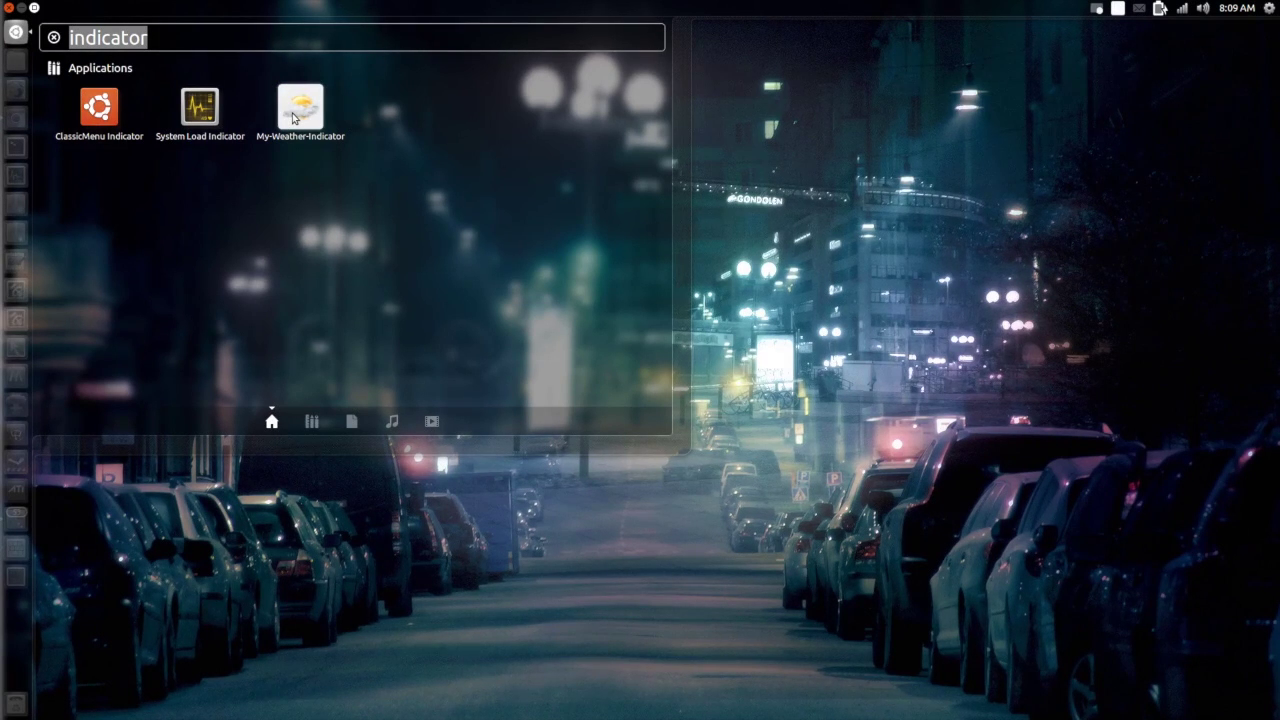
pyautogui.click(294, 117)
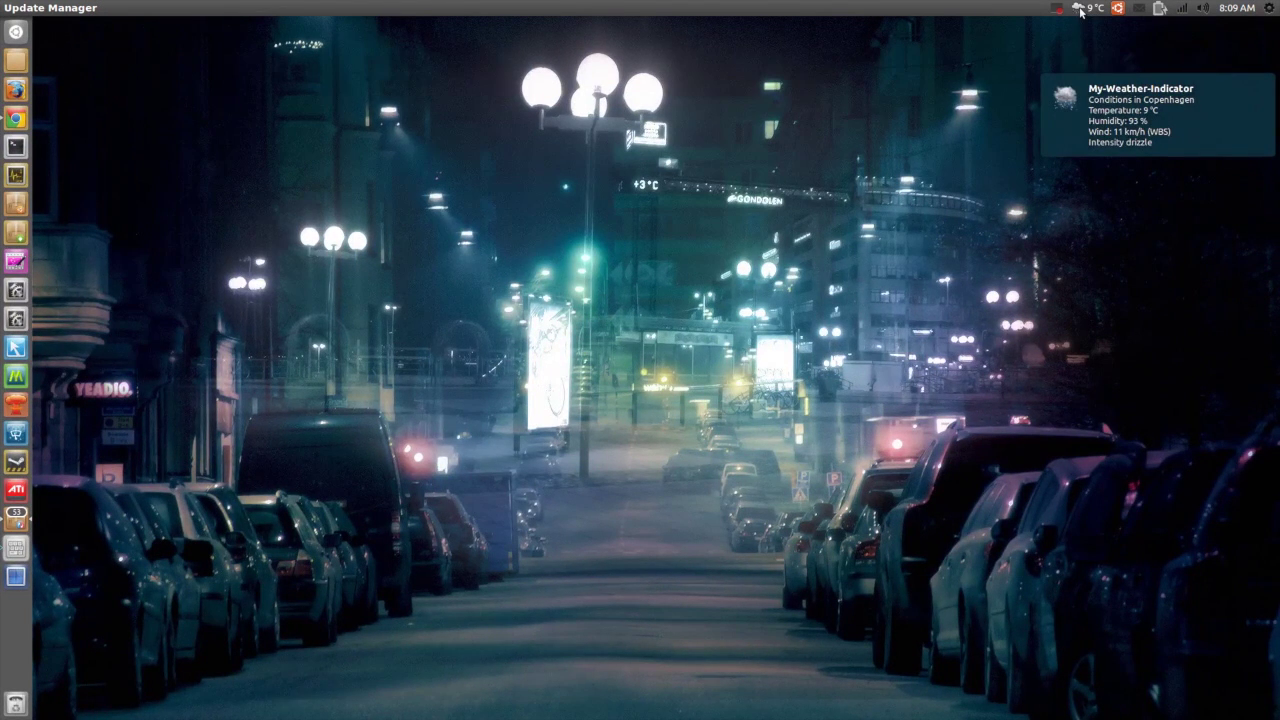
pyautogui.click(1078, 9)
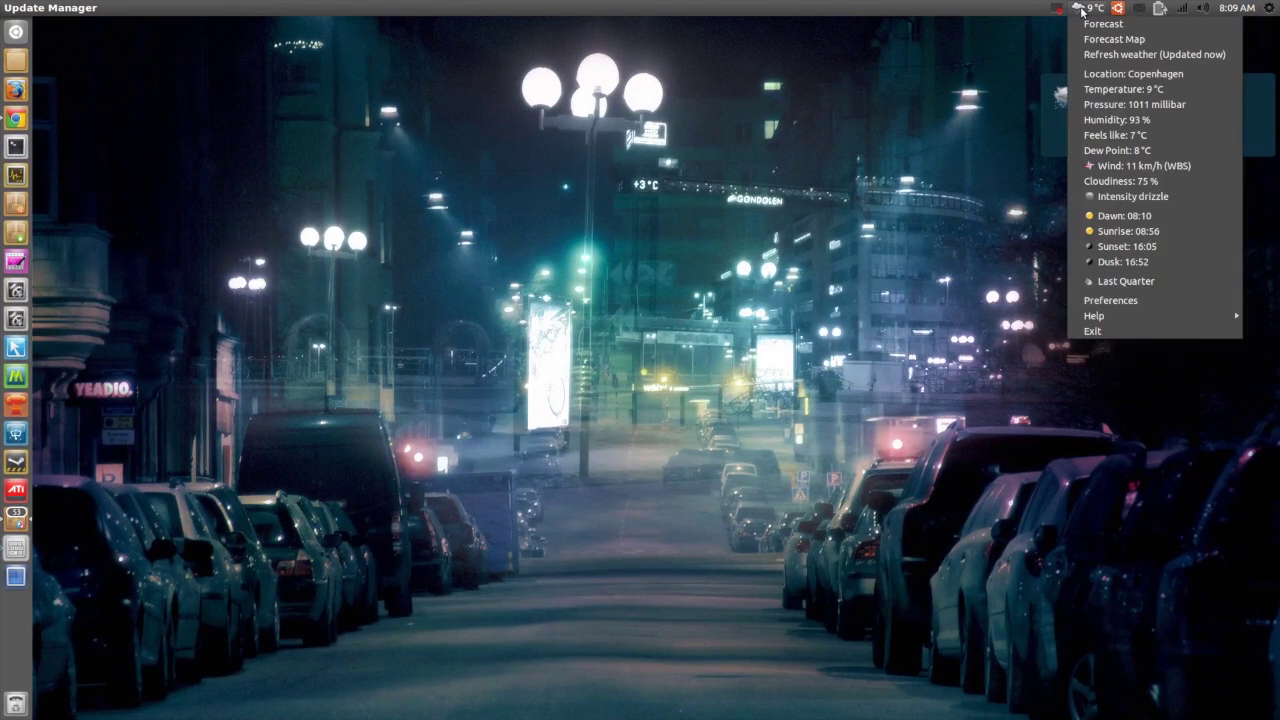
pyautogui.click(1087, 301)
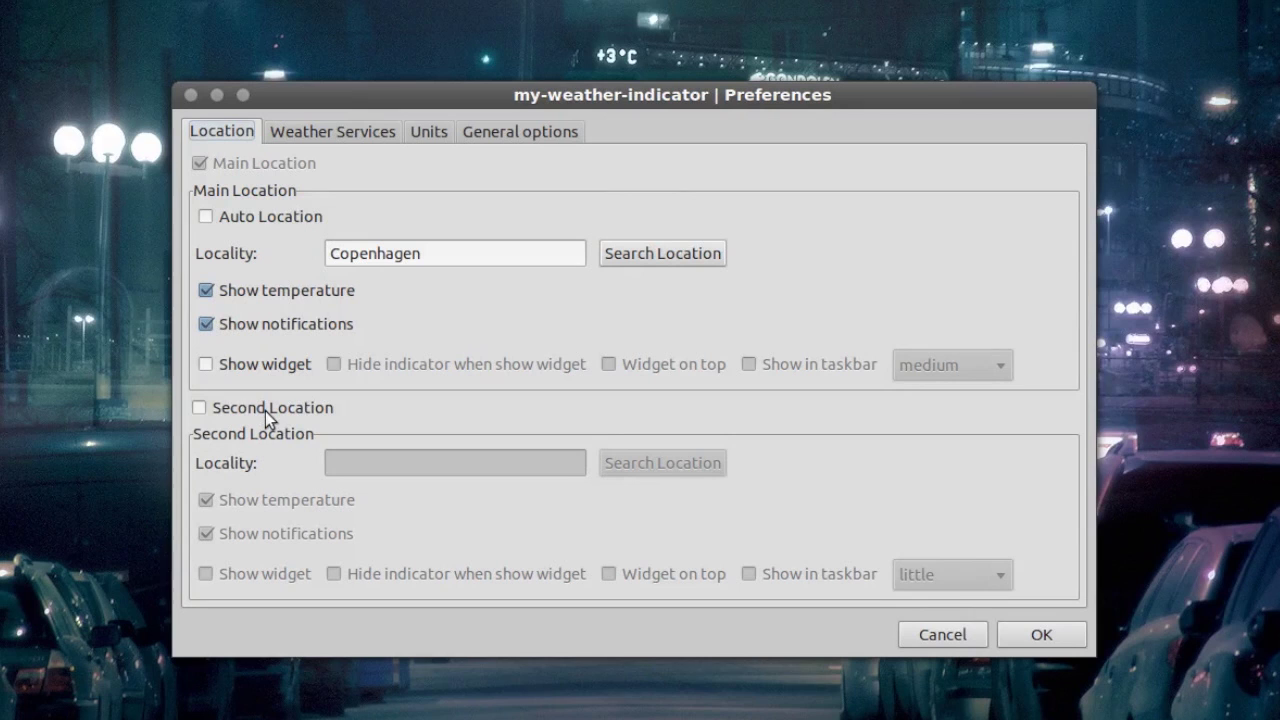
# Step: Review the weather service choices, the measurement units, and the general options including the available refresh frequencies
pyautogui.click(341, 128)
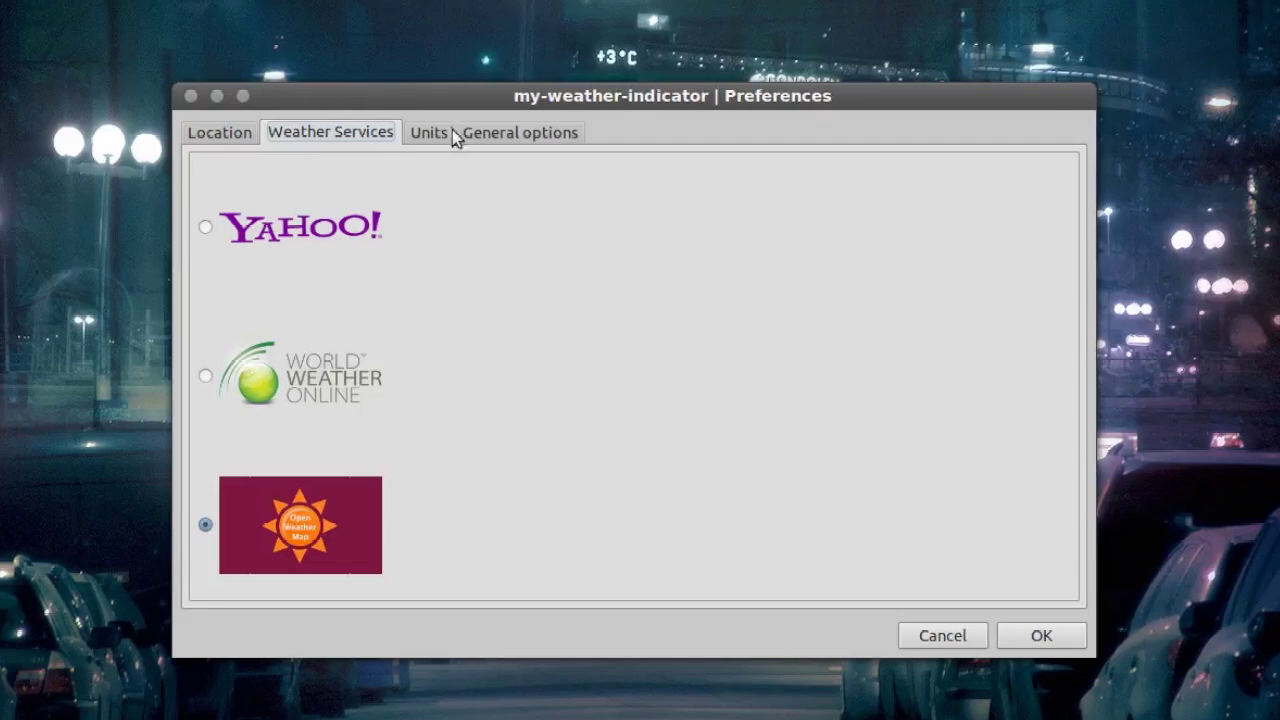
pyautogui.click(418, 140)
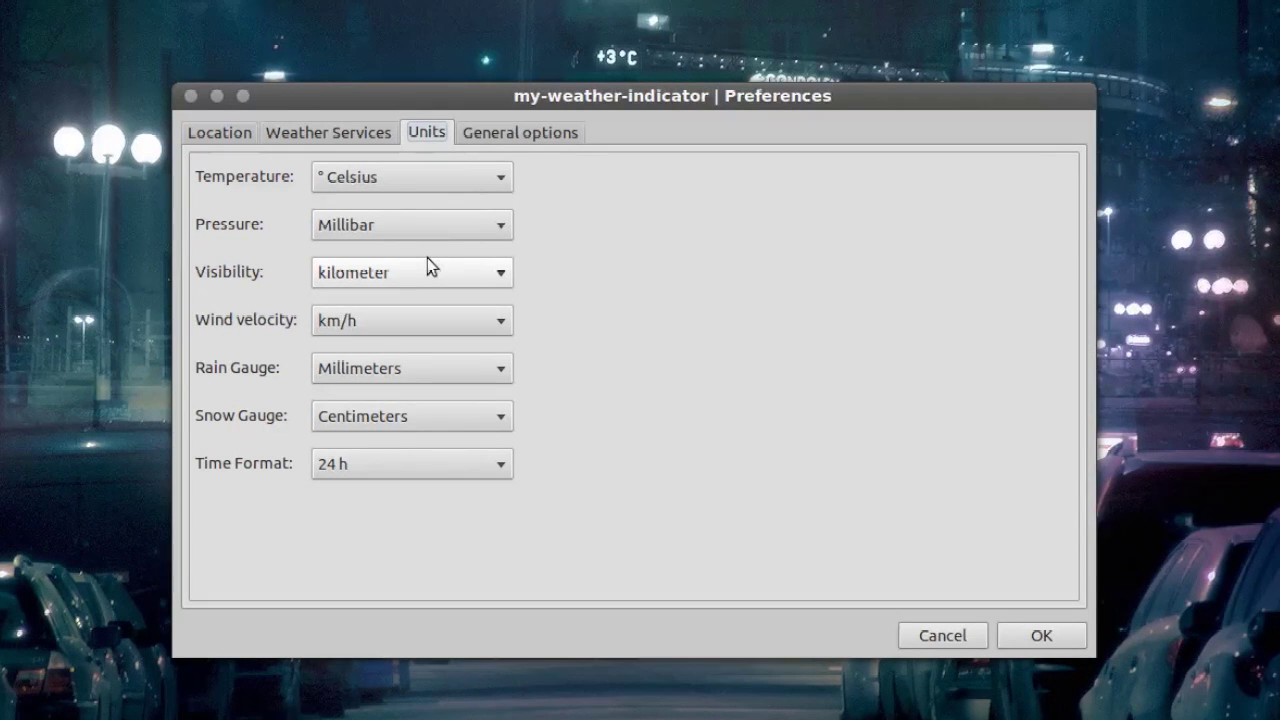
pyautogui.click(490, 137)
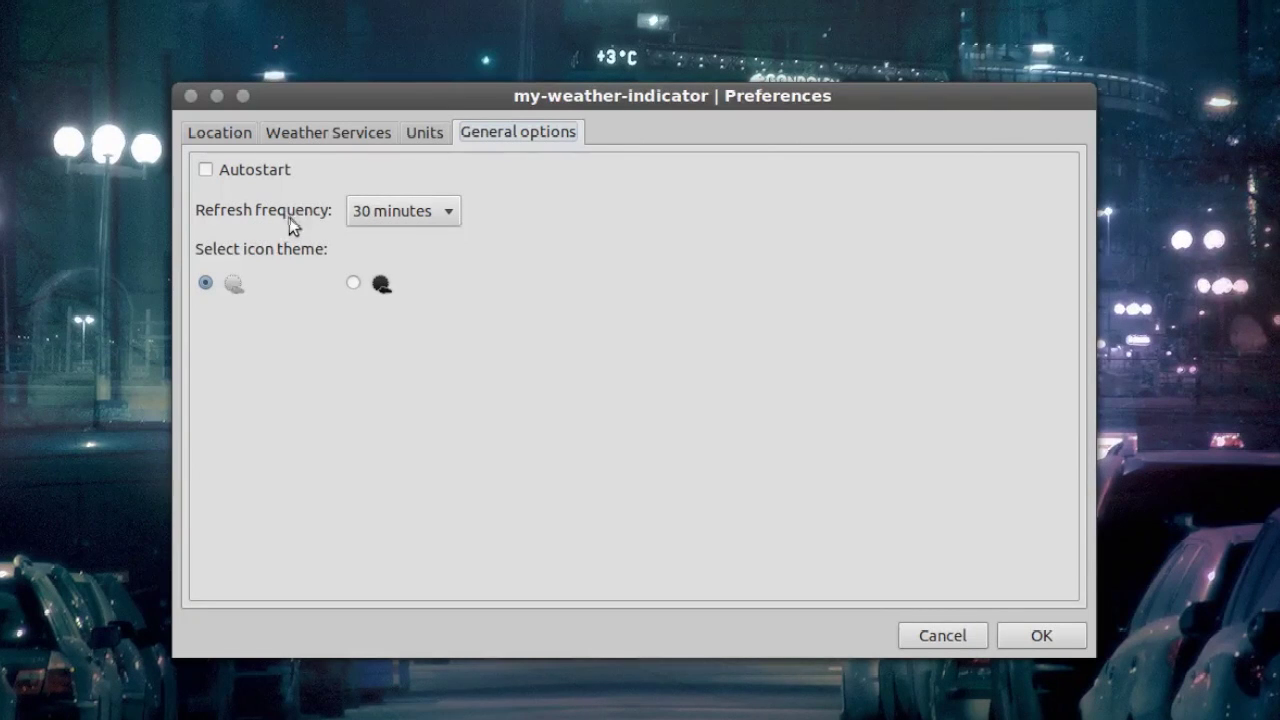
pyautogui.click(364, 215)
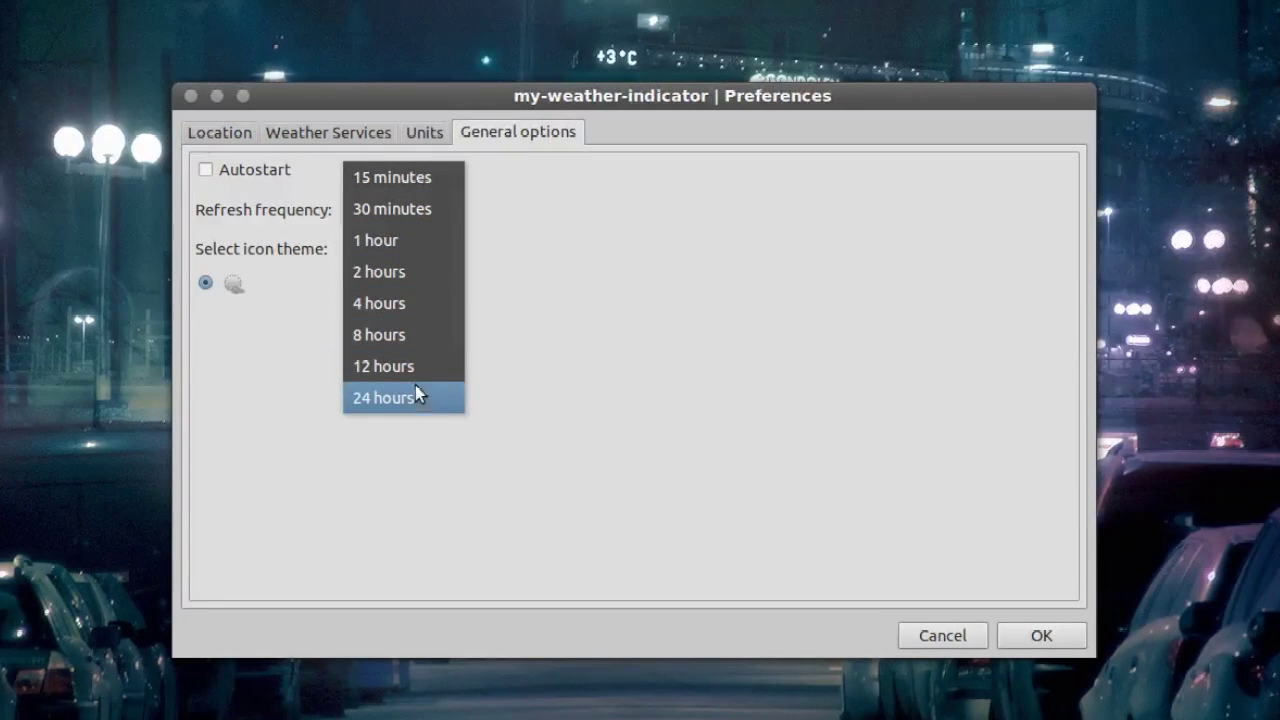
pyautogui.press('Escape')
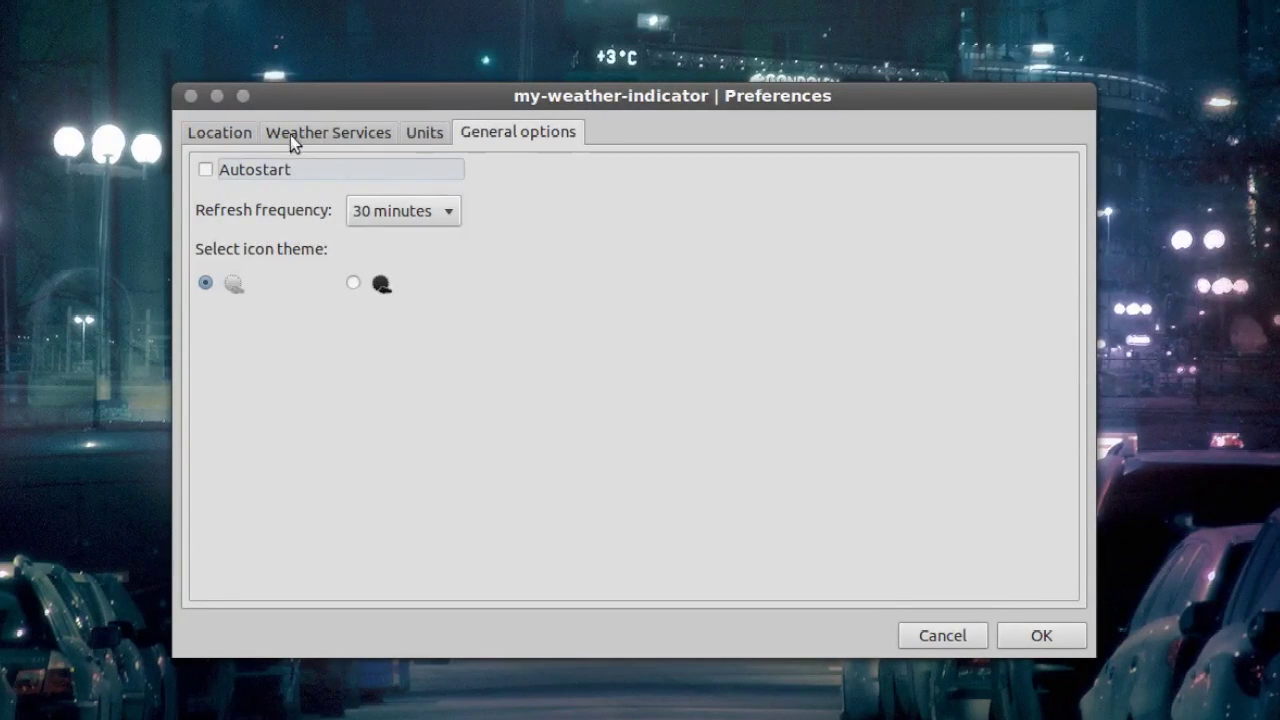
# Step: Enable the desktop widget for the main location, Copenhagen, with the full style, and apply the preferences
pyautogui.click(237, 137)
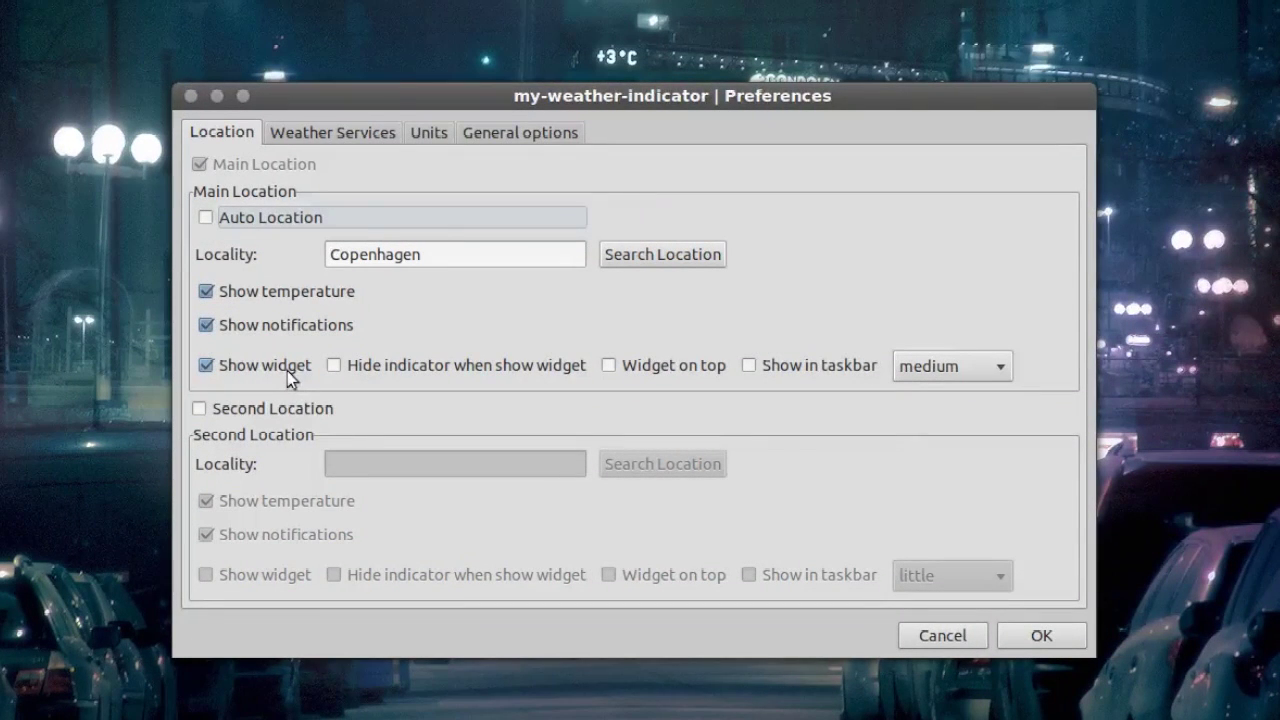
pyautogui.click(927, 362)
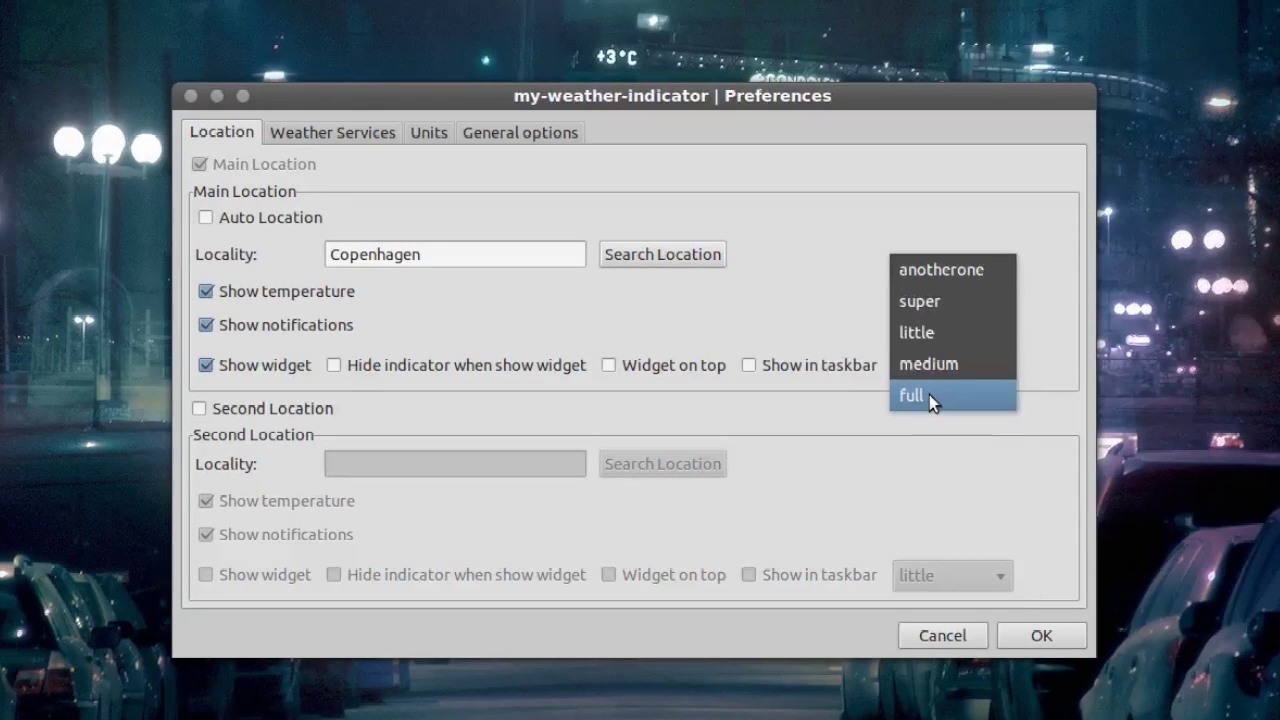
pyautogui.click(929, 396)
pyautogui.click(1032, 634)
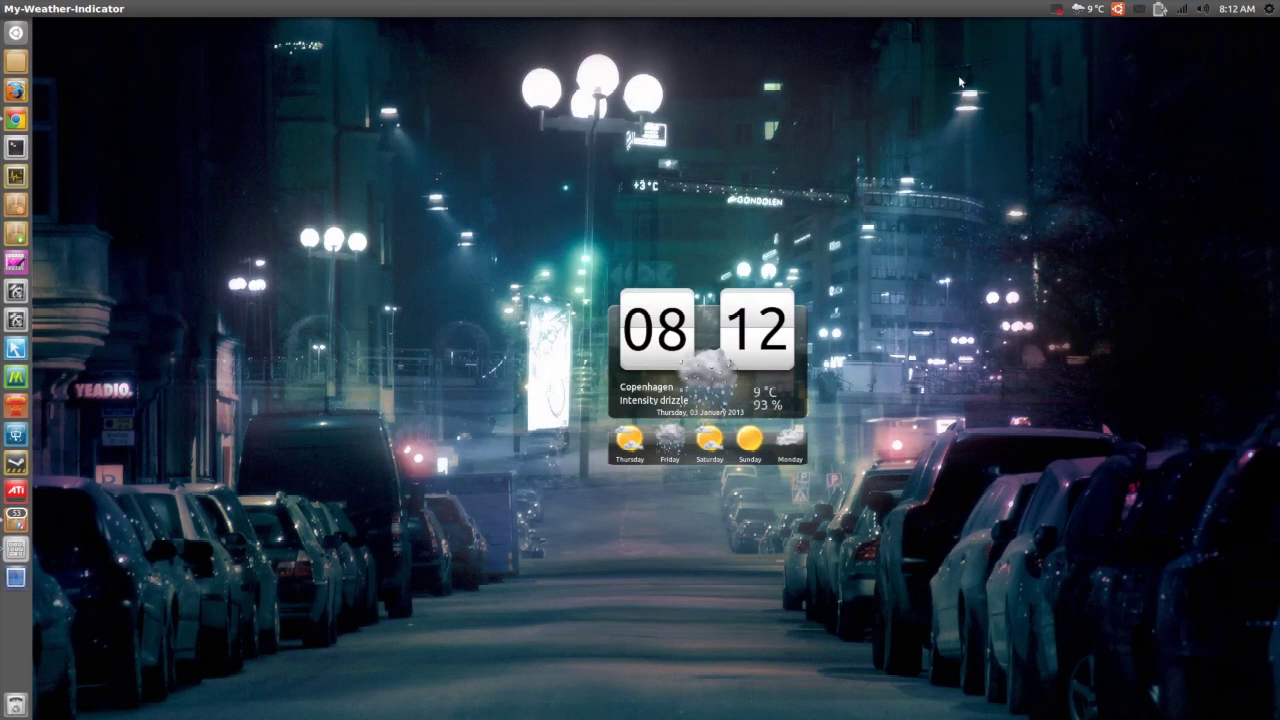
# Step: Change the main location's widget style to medium, apply it, and shift the widget slightly on the desktop
pyautogui.click(1093, 9)
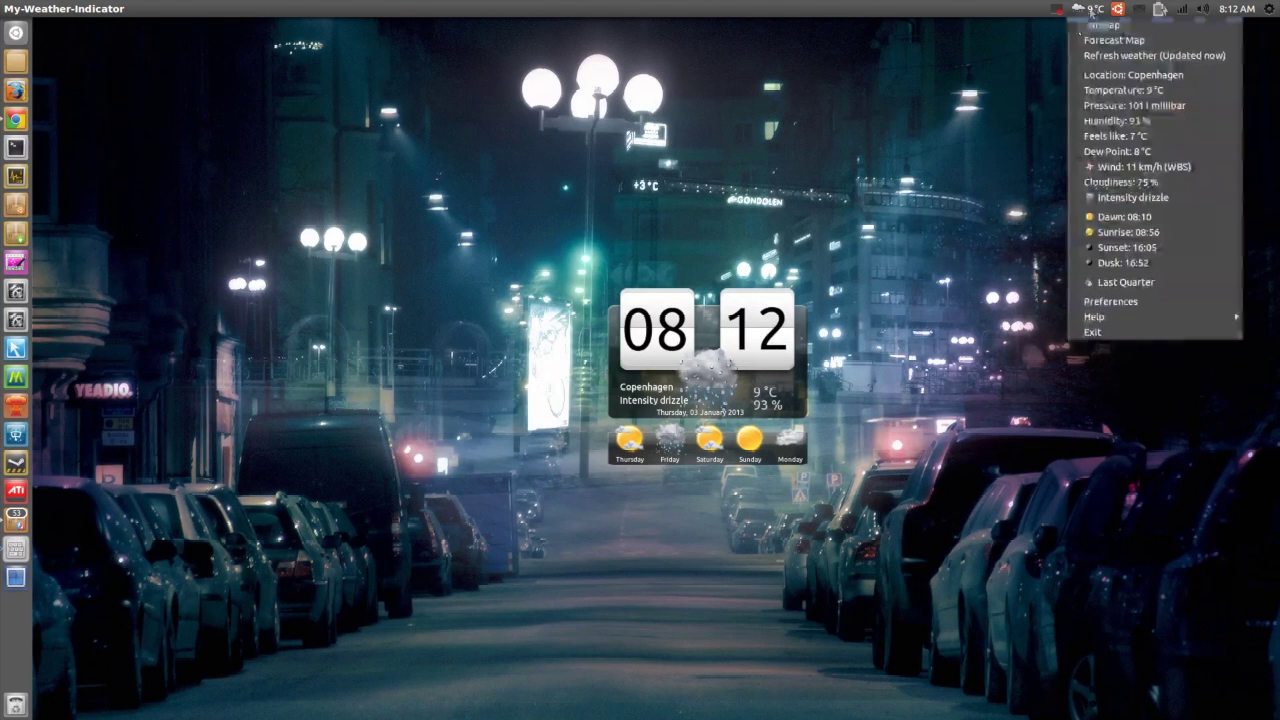
pyautogui.click(1080, 302)
pyautogui.click(842, 380)
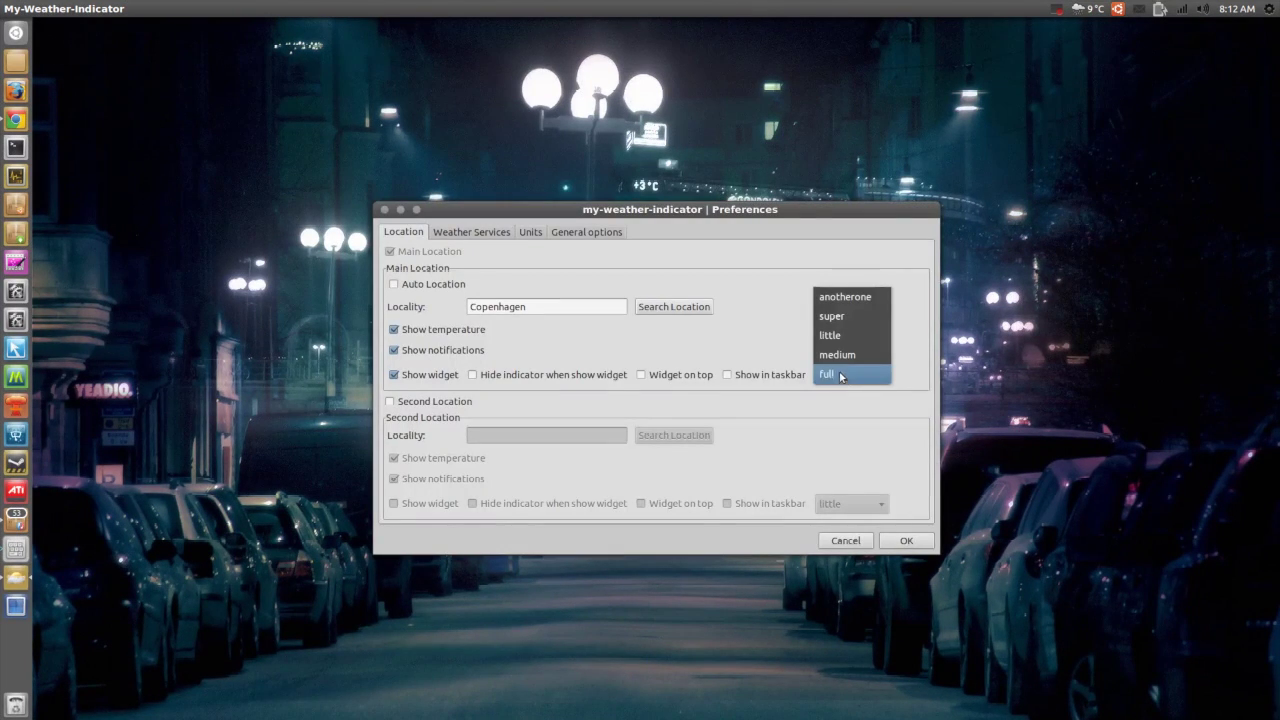
pyautogui.click(840, 359)
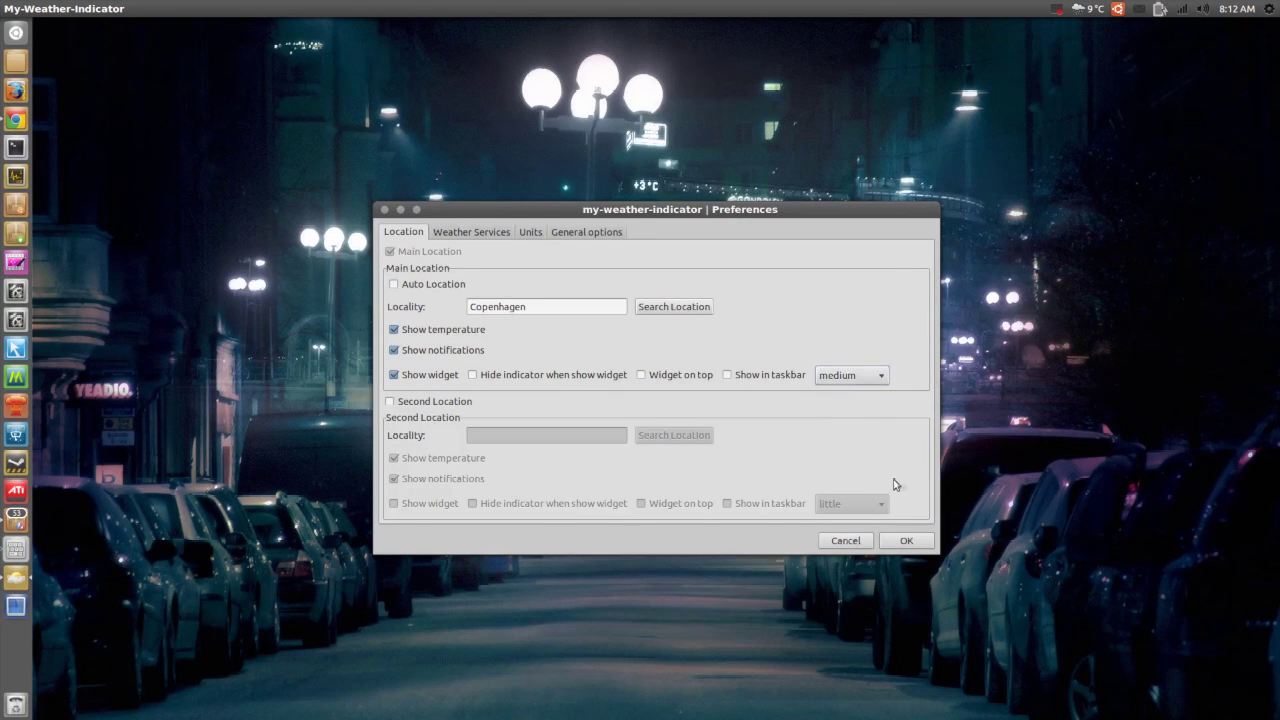
pyautogui.click(904, 540)
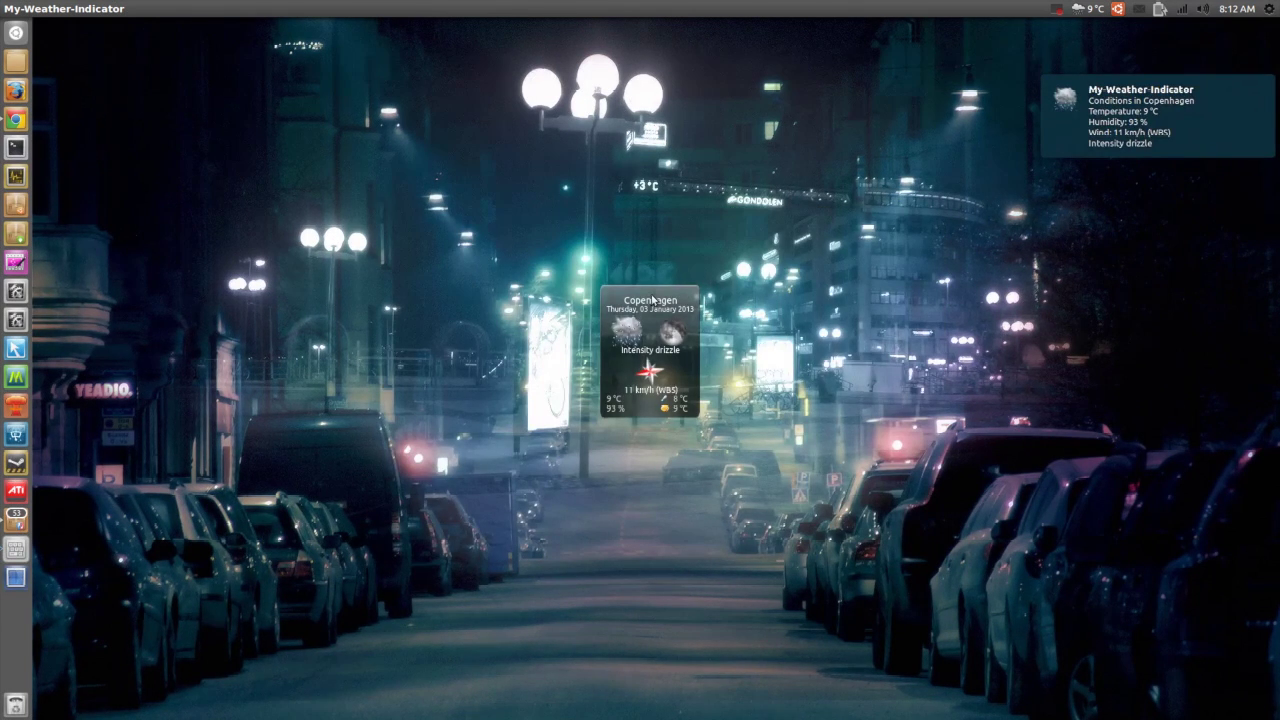
pyautogui.moveTo(652, 299)
pyautogui.mouseDown()
pyautogui.moveTo(676, 301)
pyautogui.moveTo(686, 320)
pyautogui.moveTo(667, 302)
pyautogui.mouseUp()
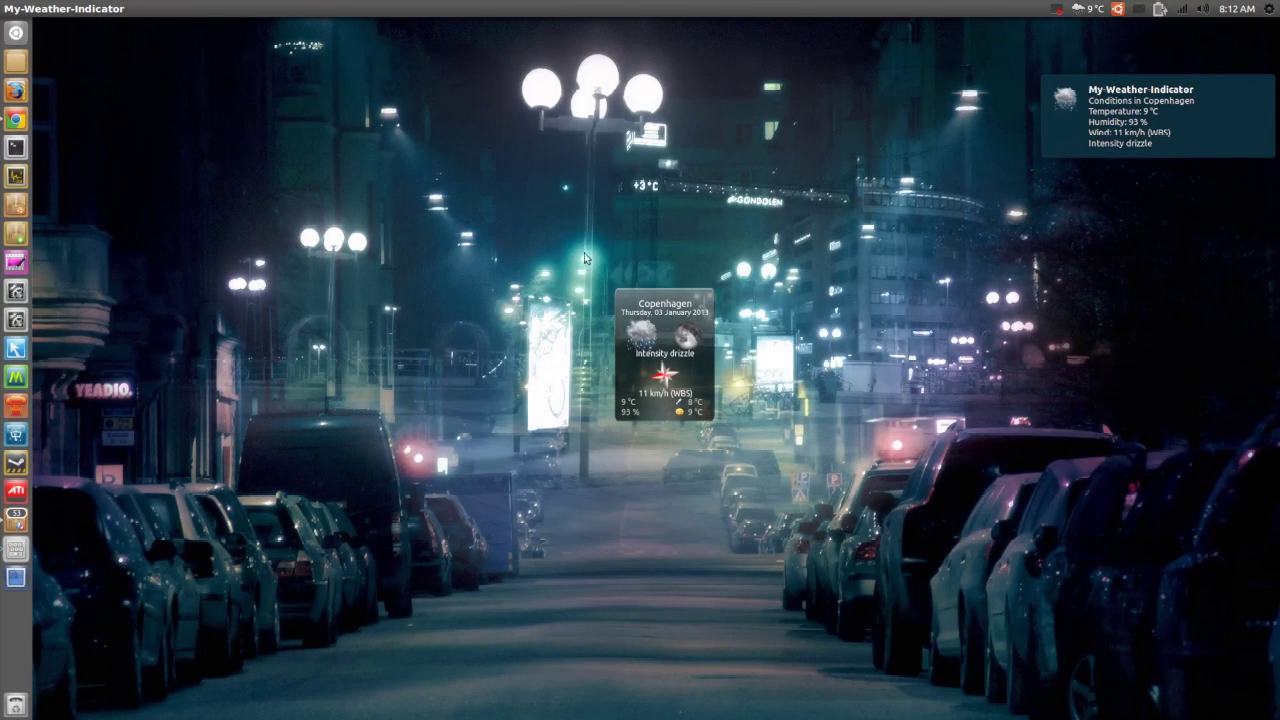
# Step: Switch the main location's widget style to anotherone, apply it, and move the widget higher on the desktop
pyautogui.click(1086, 9)
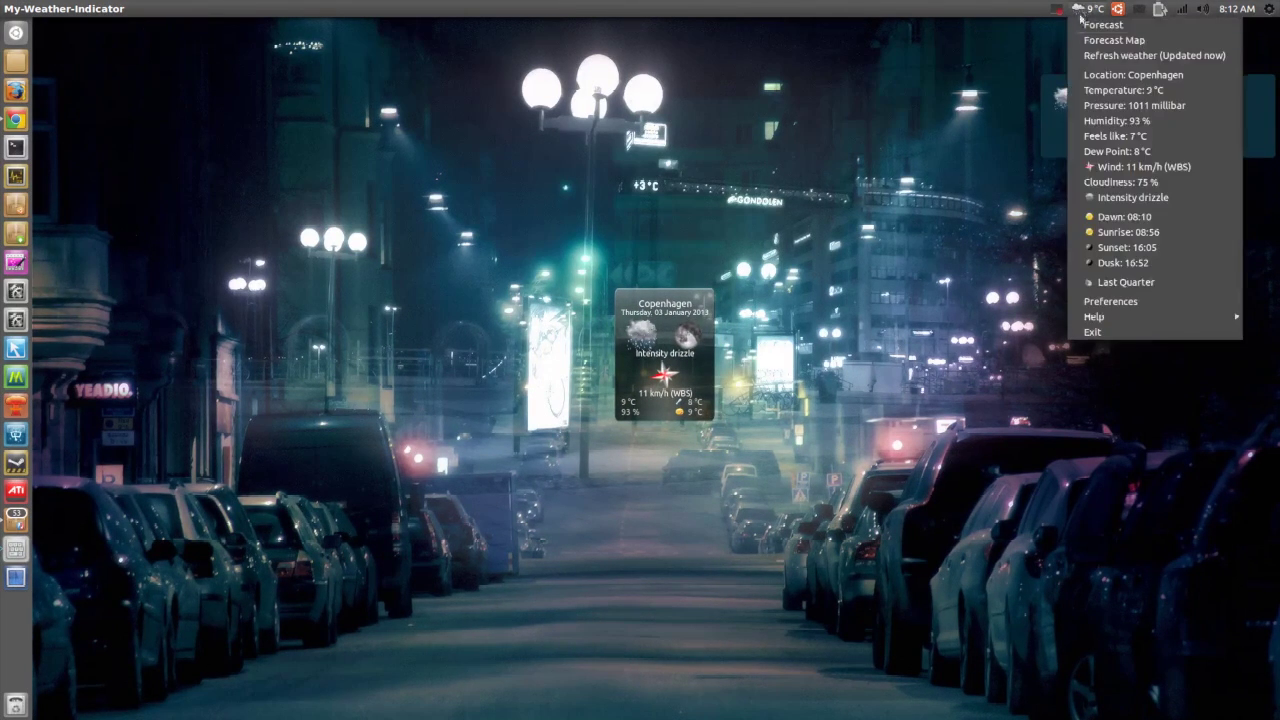
pyautogui.click(1091, 304)
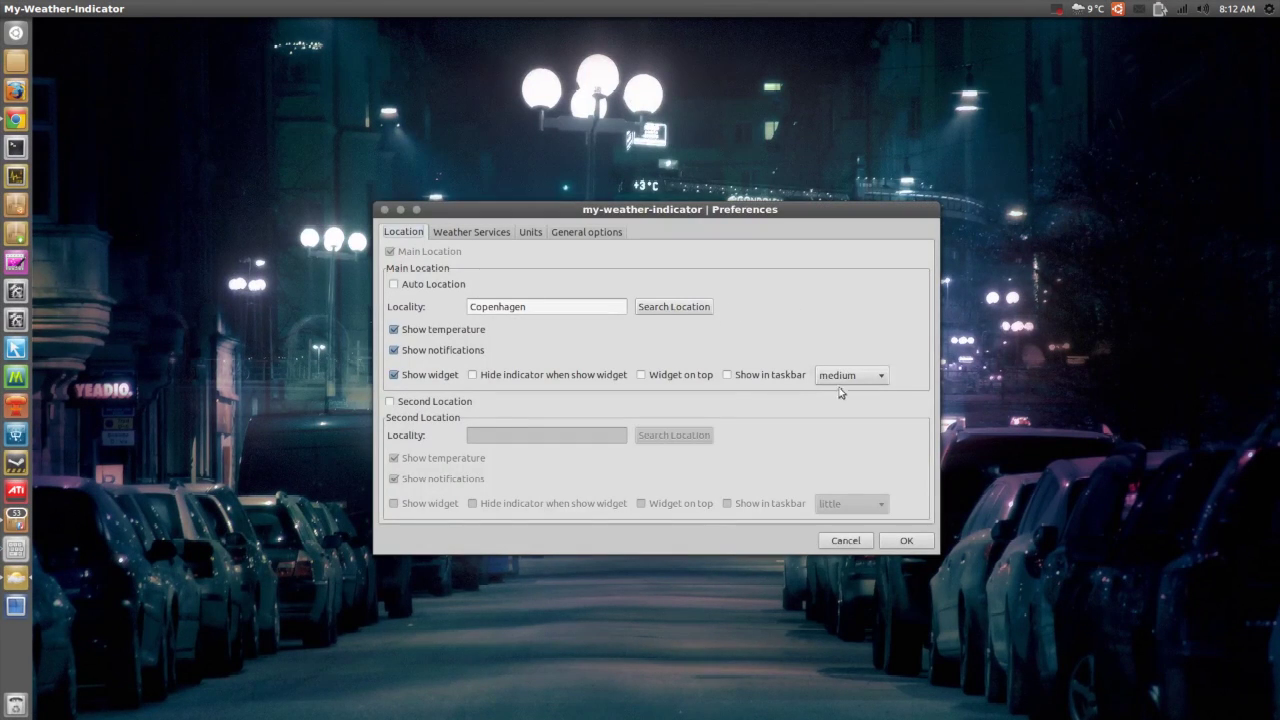
pyautogui.click(851, 374)
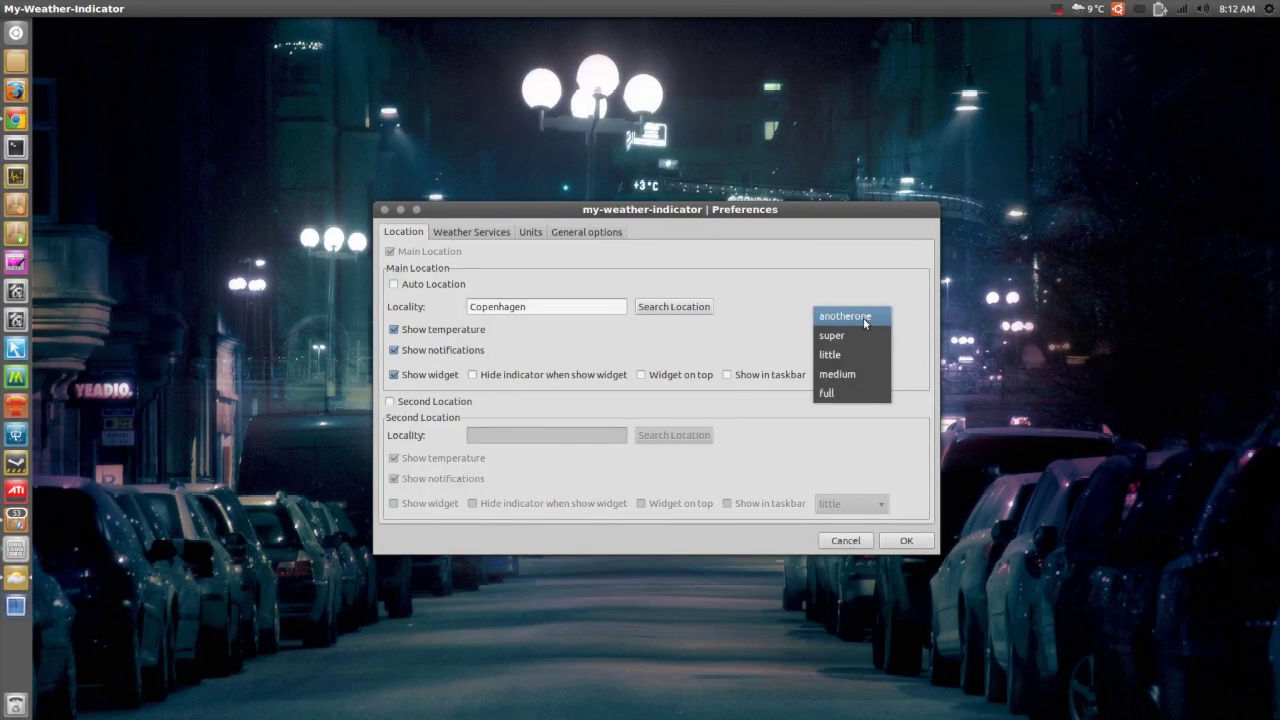
pyautogui.click(865, 318)
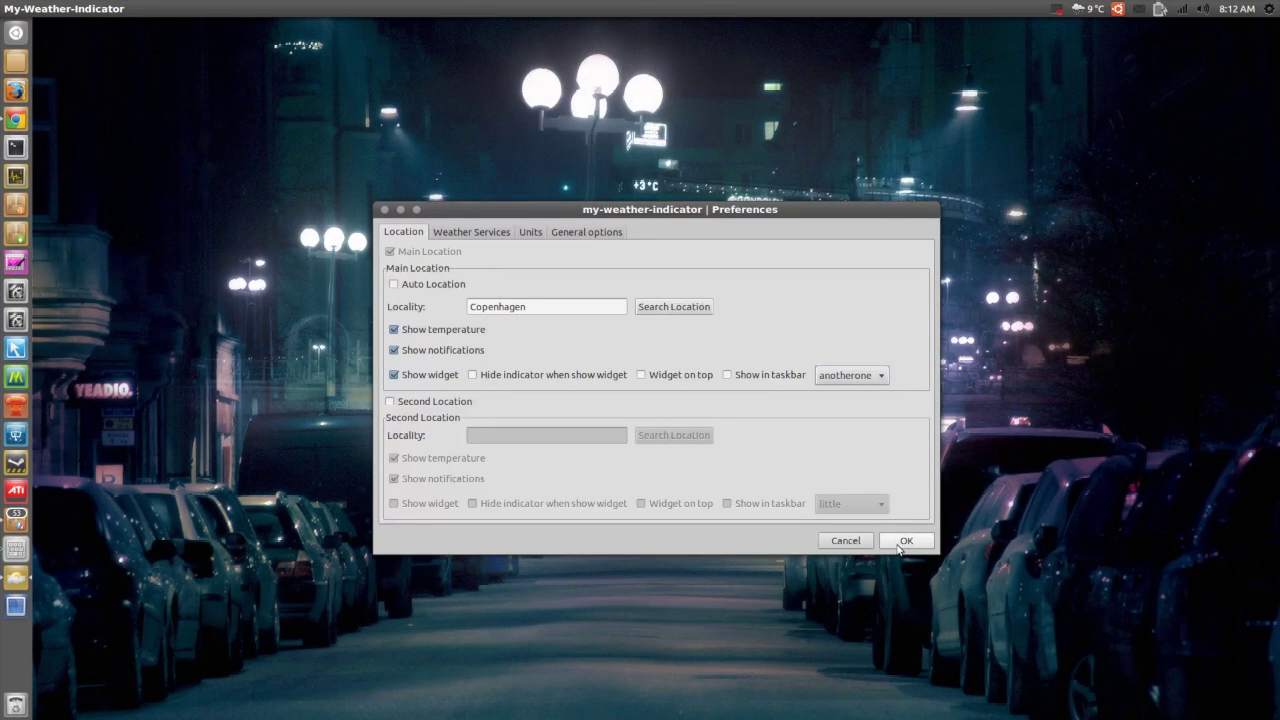
pyautogui.click(899, 545)
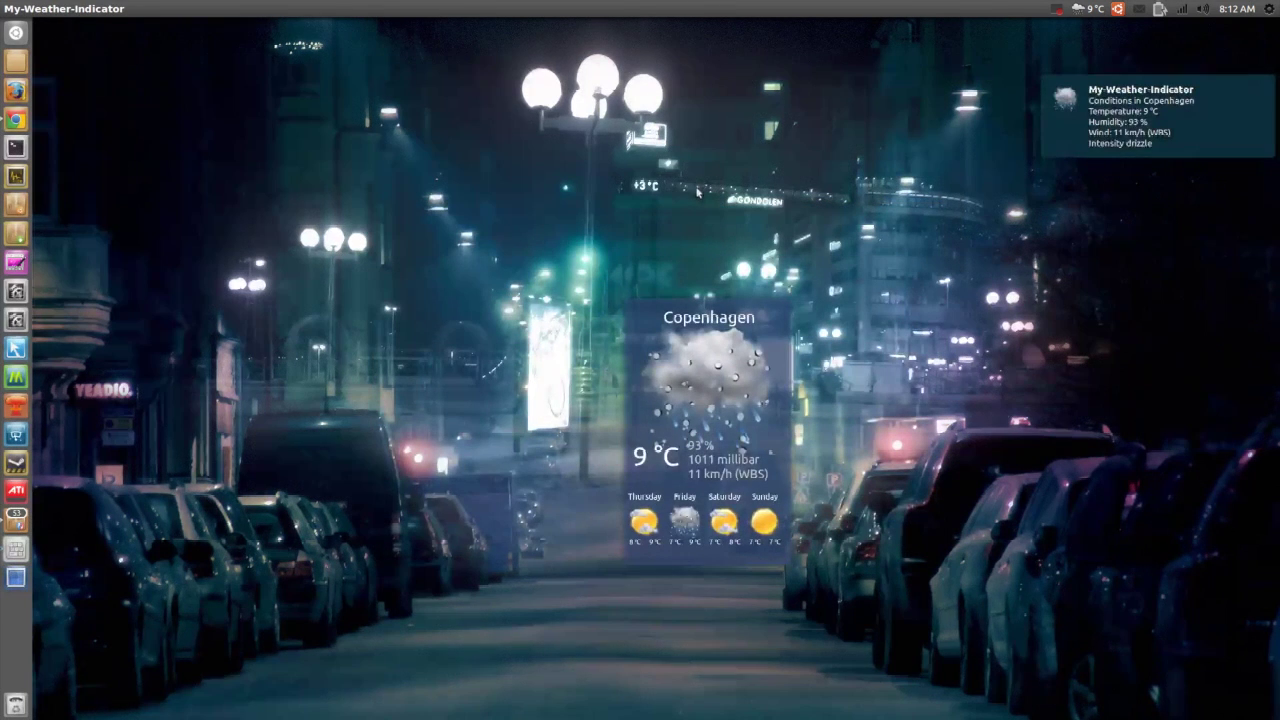
pyautogui.moveTo(706, 322); pyautogui.dragTo(654, 249)
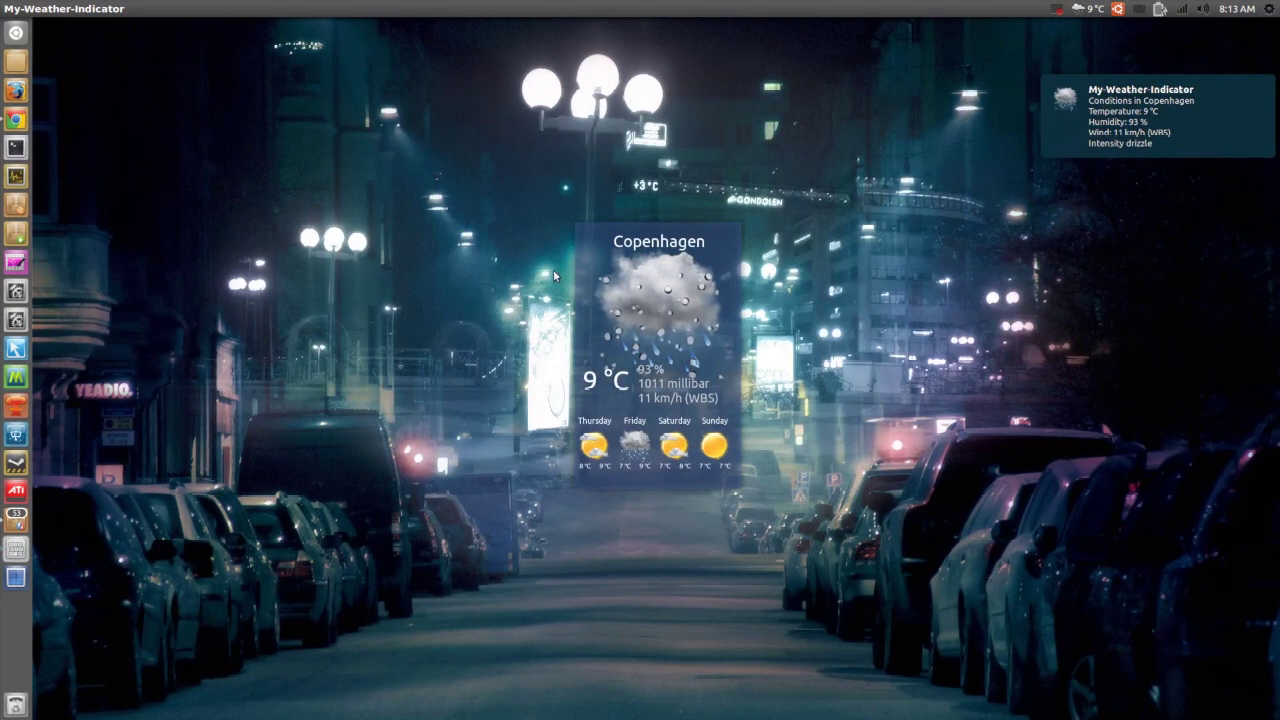
# Step: Set the main location's widget style to full, apply it, and place the widget at the desktop's right edge
pyautogui.click(1080, 12)
pyautogui.click(1074, 301)
pyautogui.click(850, 374)
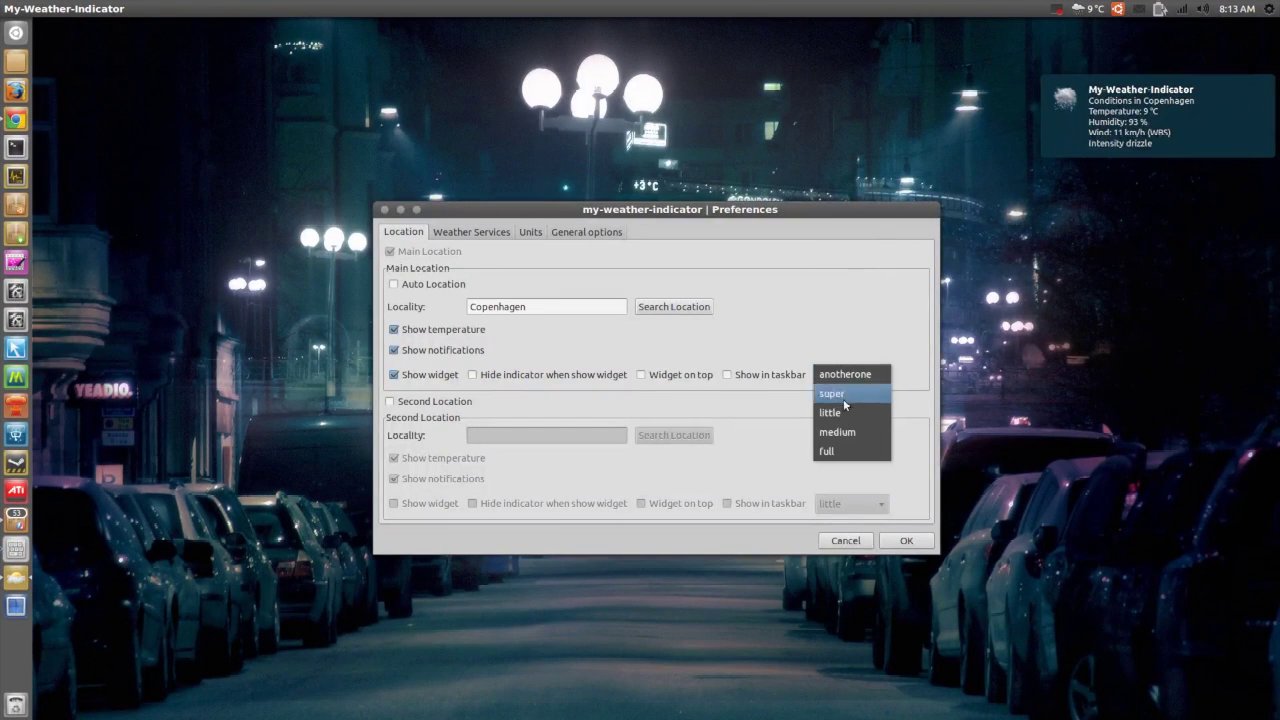
pyautogui.click(840, 454)
pyautogui.click(916, 545)
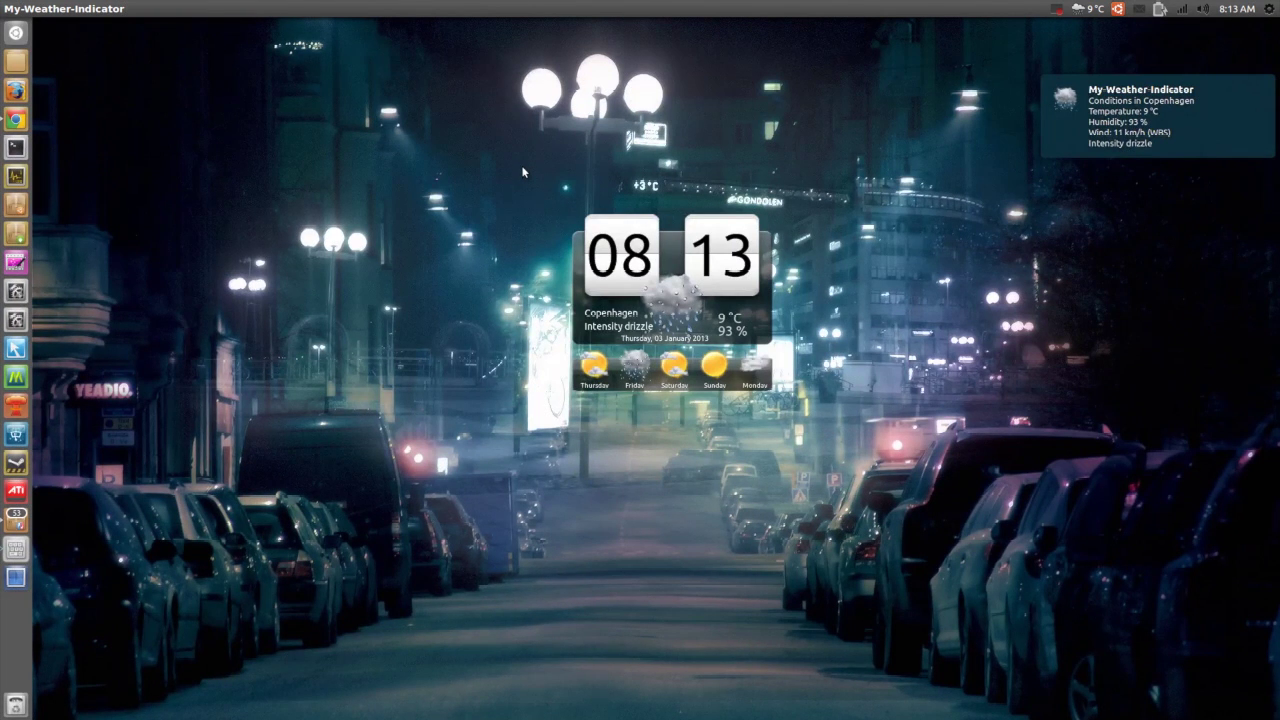
pyautogui.moveTo(667, 243); pyautogui.dragTo(1130, 312)
pyautogui.click(858, 256)
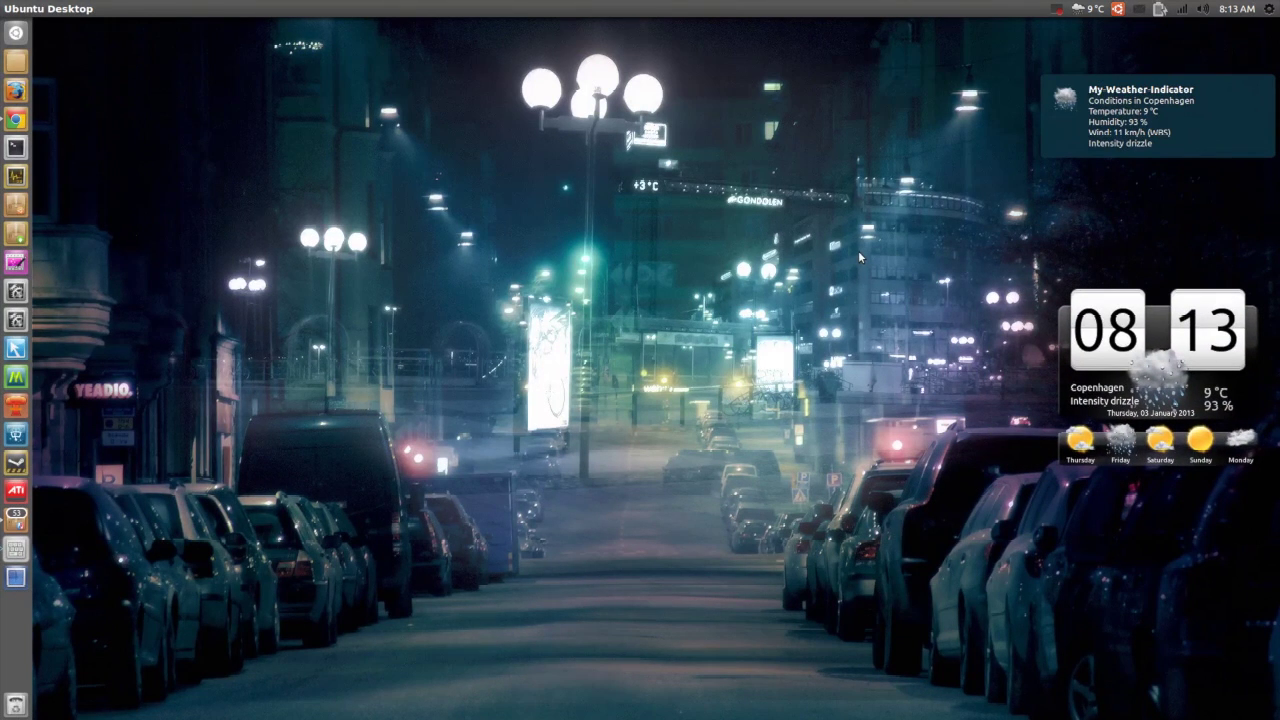